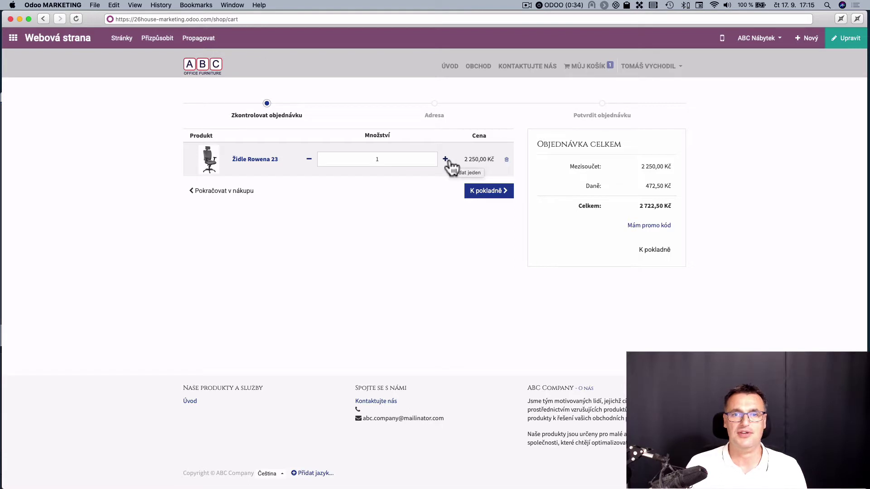
Step: Increase the quantity of Židle Rowena 23 in the shopping cart to 2
{"action": "left_click", "coordinate": [445, 159]}
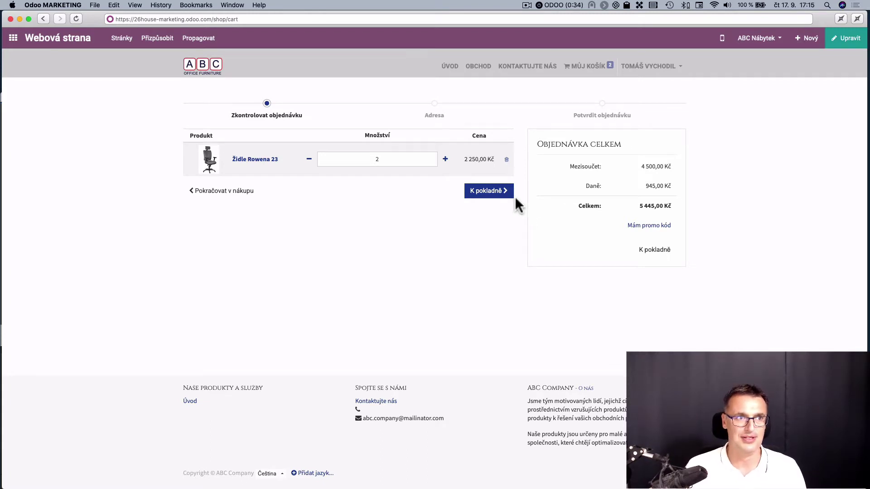
Step: Create a new promo program in the Prodej app and name it "2 židle - 15% sleva"
{"action": "left_click", "coordinate": [13, 38]}
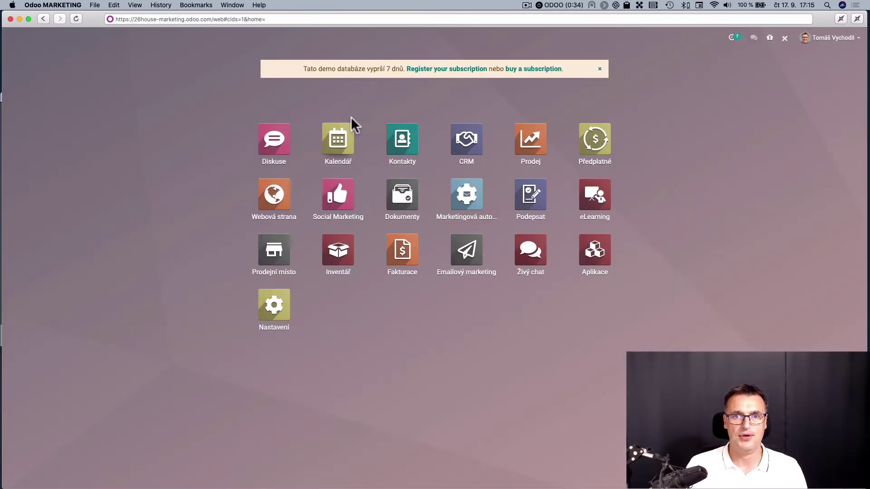
{"action": "left_click", "coordinate": [534, 135]}
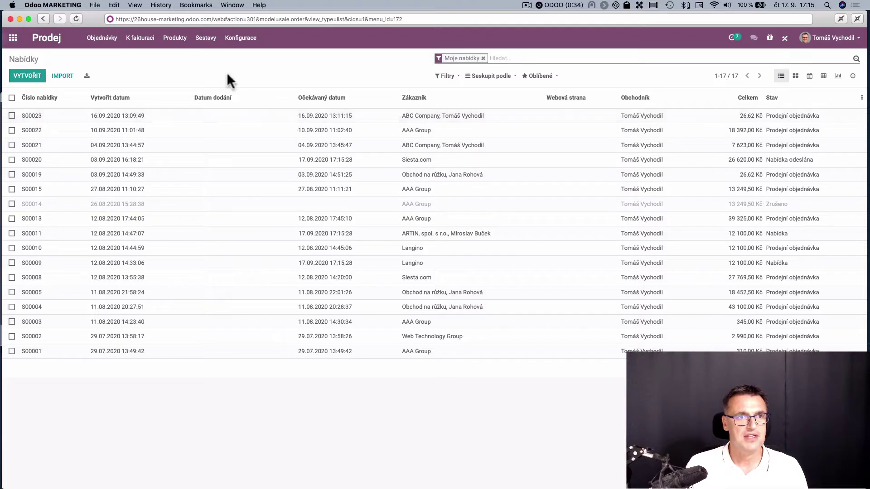
{"action": "left_click", "coordinate": [177, 42]}
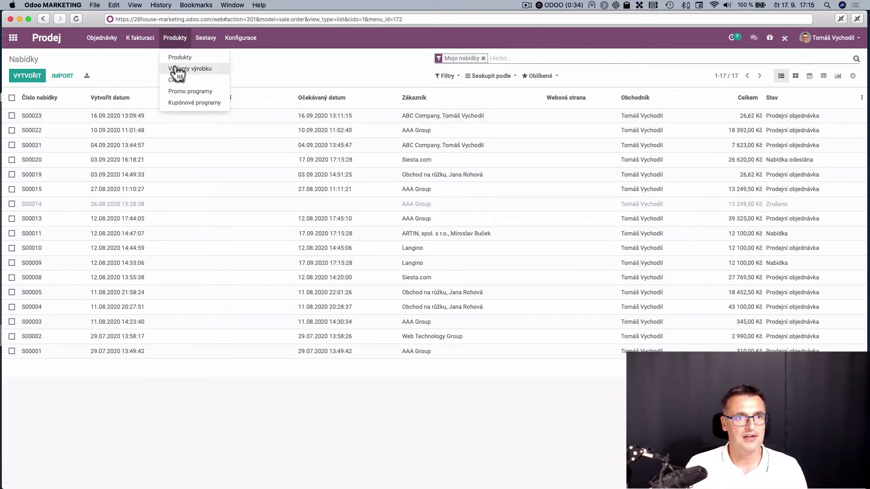
{"action": "left_click", "coordinate": [183, 92]}
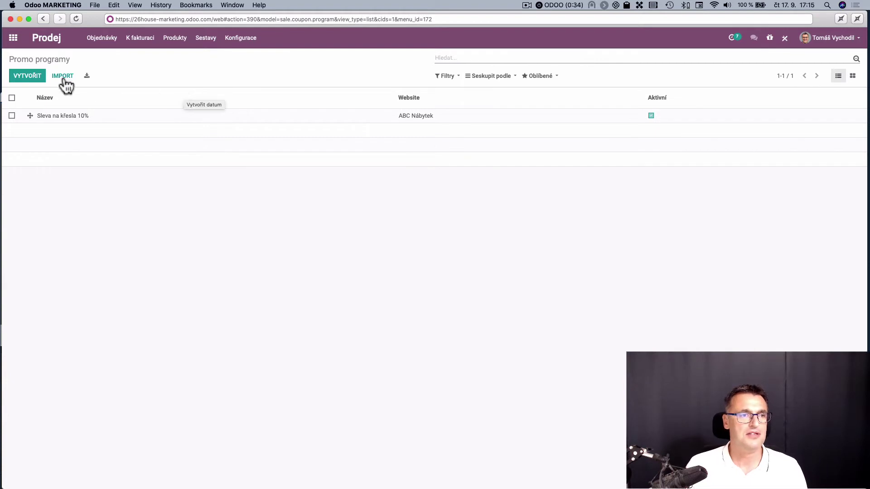
{"action": "left_click", "coordinate": [34, 76]}
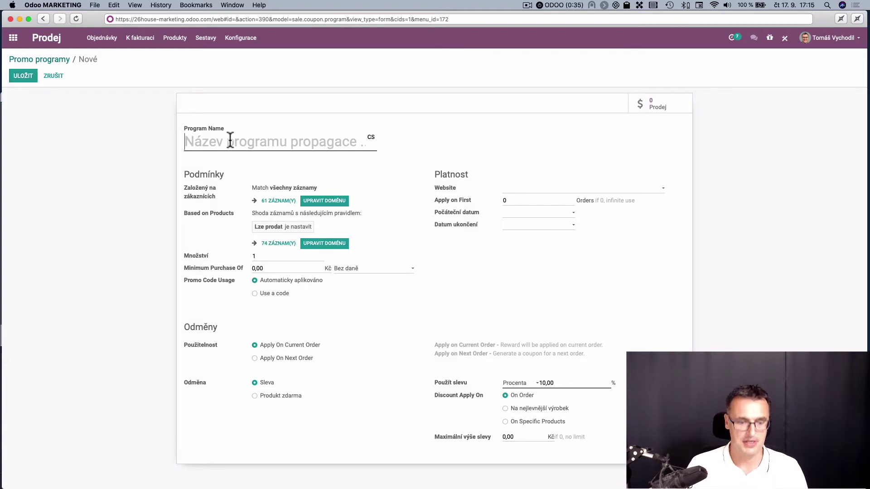
{"action": "type", "text": "2 židle 15% sleva"}
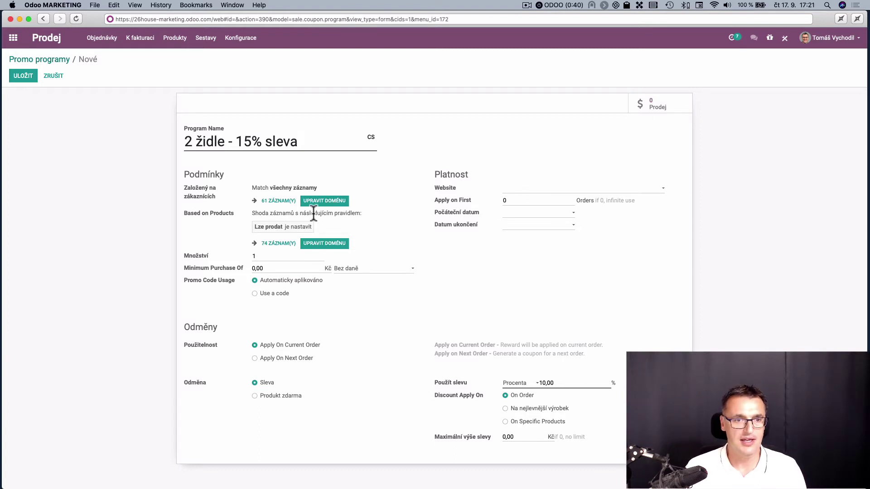
Step: Review the products the program covers, and add a second rule on the Produkty field to its product domain
{"action": "left_click", "coordinate": [276, 246]}
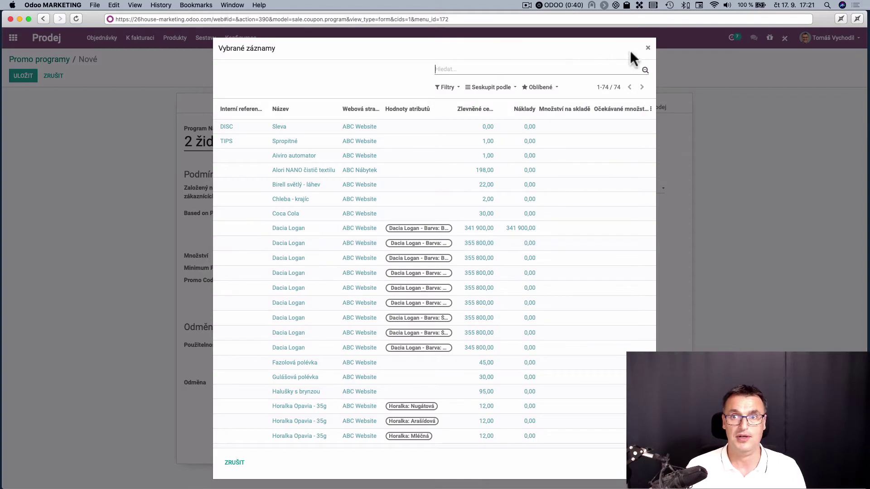
{"action": "left_click", "coordinate": [648, 48]}
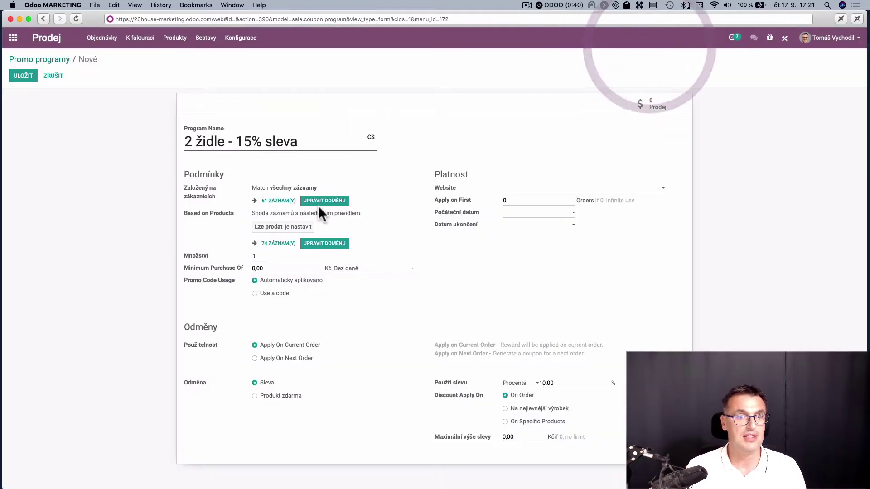
{"action": "left_click", "coordinate": [324, 243]}
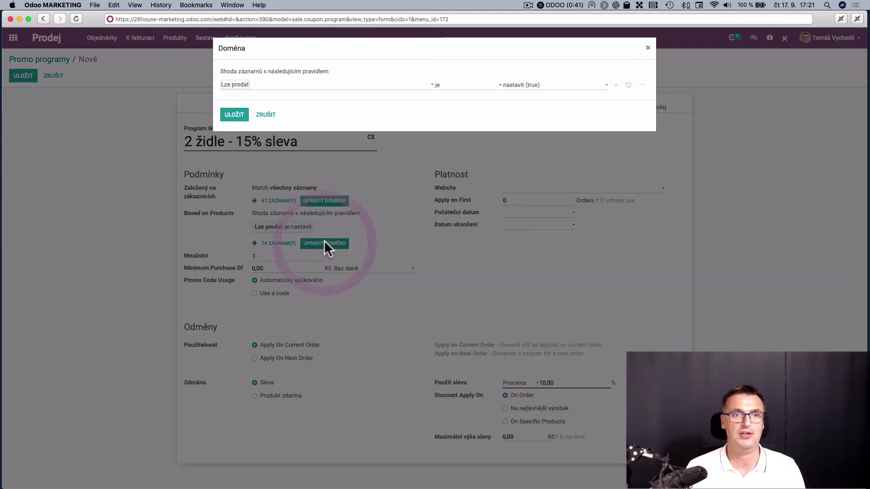
{"action": "left_click", "coordinate": [628, 86]}
{"action": "left_click", "coordinate": [240, 102]}
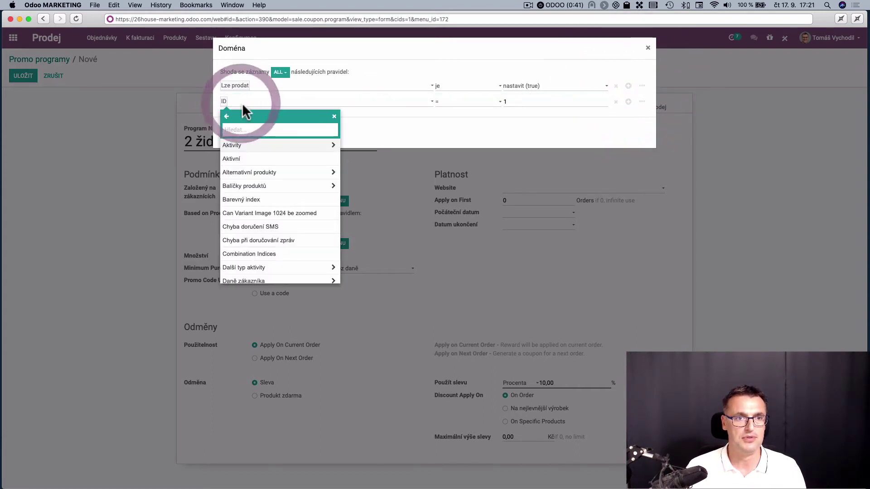
{"action": "left_click", "coordinate": [239, 131]}
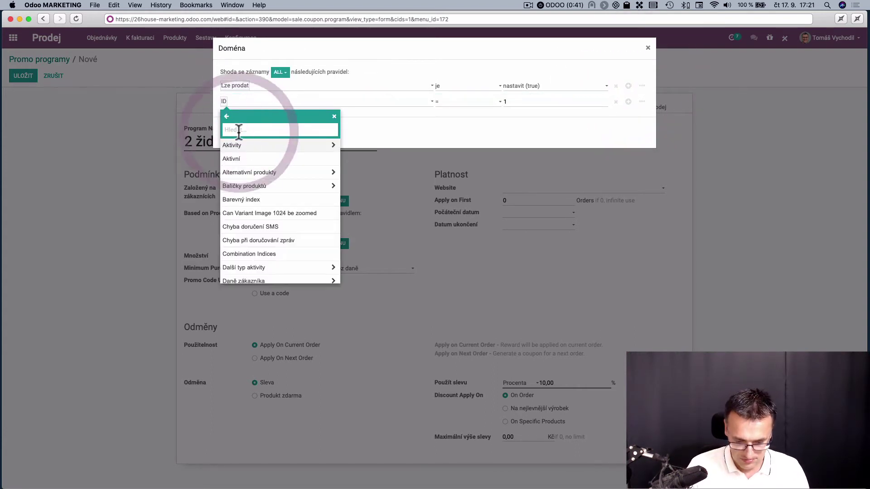
{"action": "type", "text": "prod"}
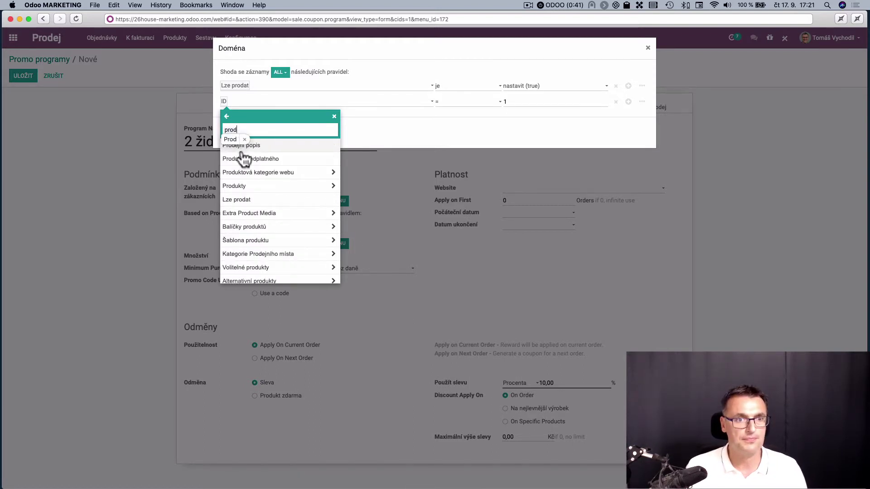
{"action": "left_click", "coordinate": [247, 186]}
Step: Set the value of the Produkty rule to "židle" and save the product domain
{"action": "left_click", "coordinate": [447, 103]}
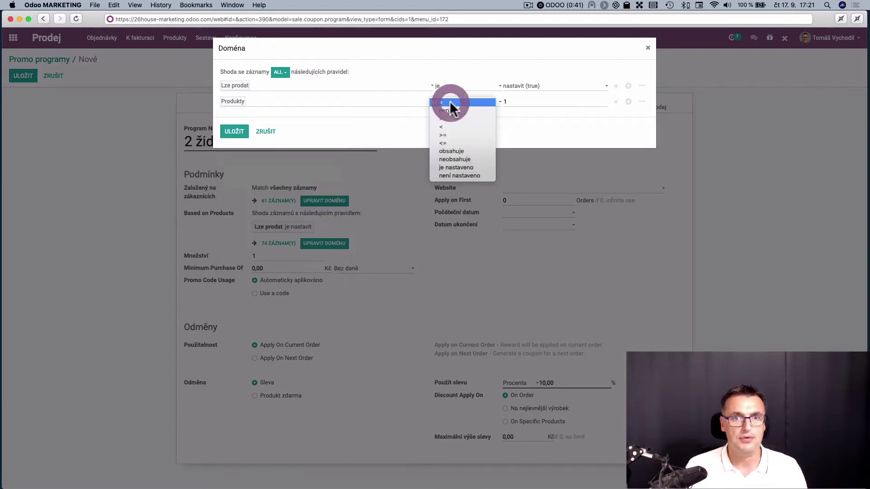
{"action": "left_click", "coordinate": [447, 151]}
{"action": "left_click", "coordinate": [519, 100]}
{"action": "type", "text": "židle"}
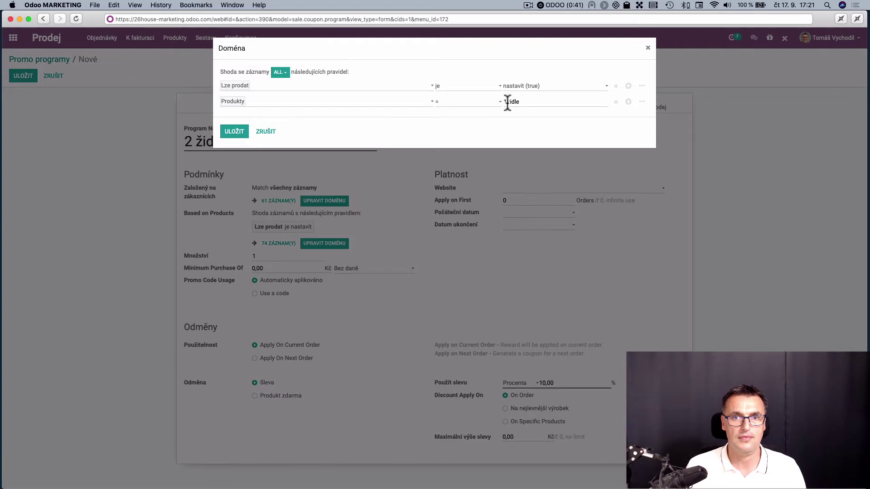
{"action": "left_click", "coordinate": [506, 103]}
{"action": "key", "text": "BackSpace"}
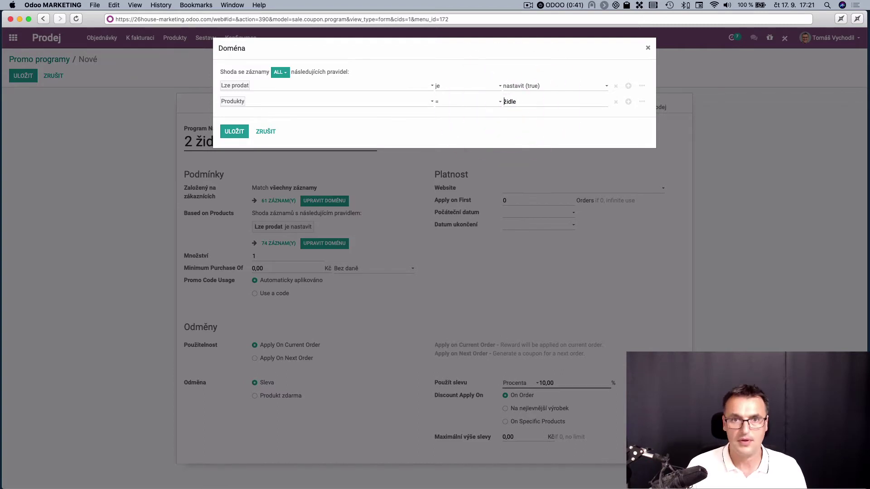
{"action": "left_click", "coordinate": [234, 132]}
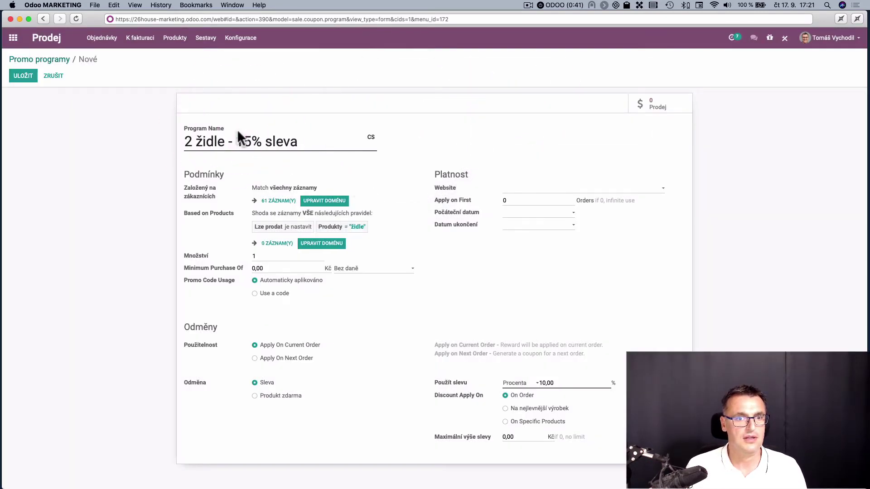
Step: Change the operator of the Produkty rule in the product domain to "obsahuje" and save it
{"action": "left_click", "coordinate": [321, 244]}
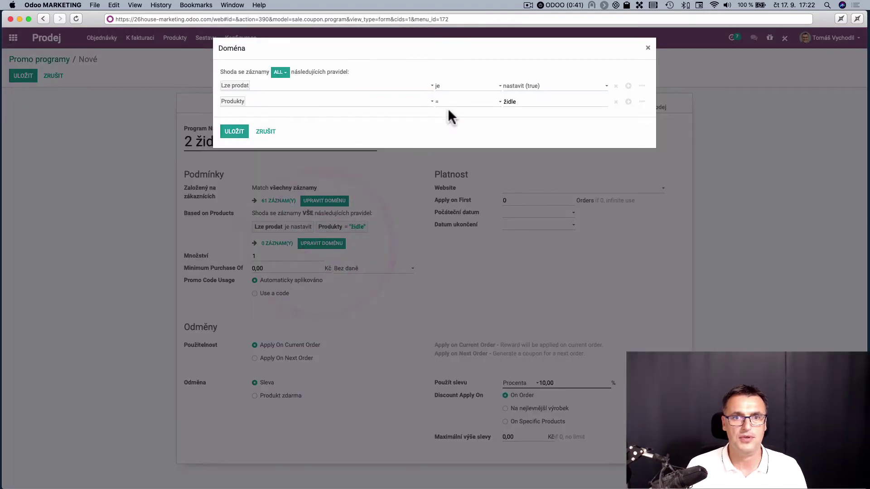
{"action": "left_click", "coordinate": [445, 100]}
{"action": "left_click", "coordinate": [444, 120]}
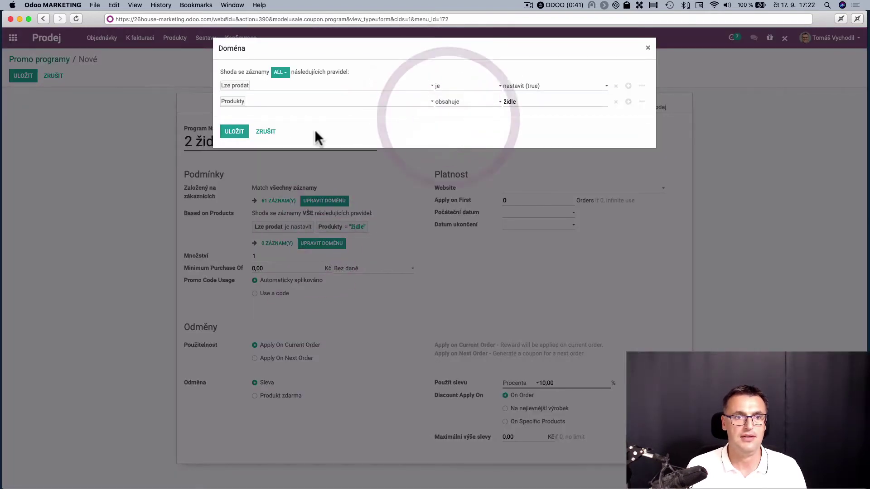
{"action": "left_click", "coordinate": [238, 133]}
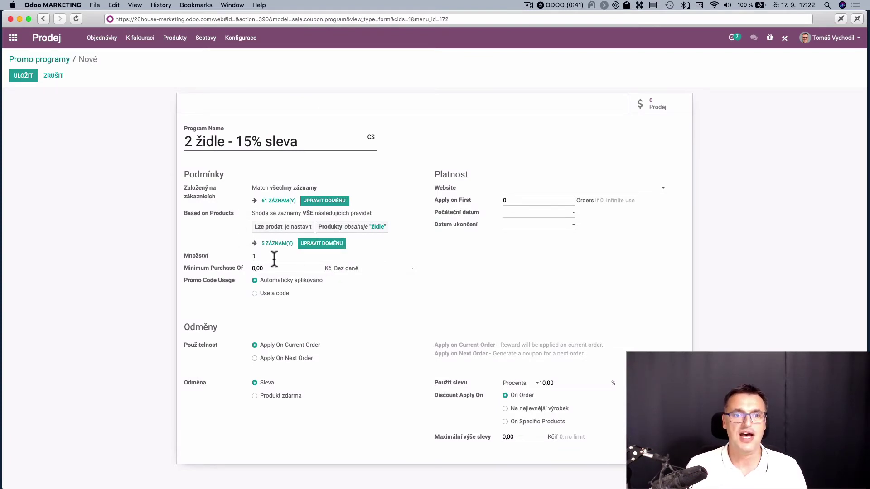
Step: Check the list of products matching the updated product domain, and close it
{"action": "left_click", "coordinate": [277, 245]}
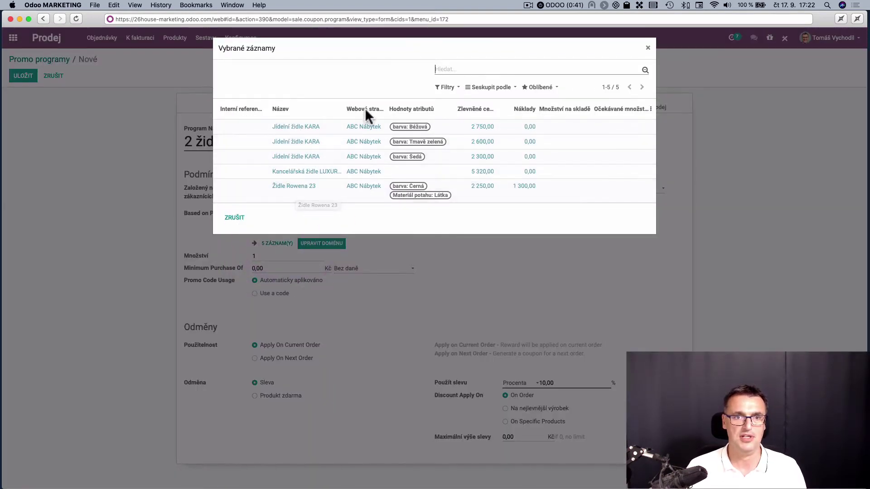
{"action": "left_click", "coordinate": [607, 67]}
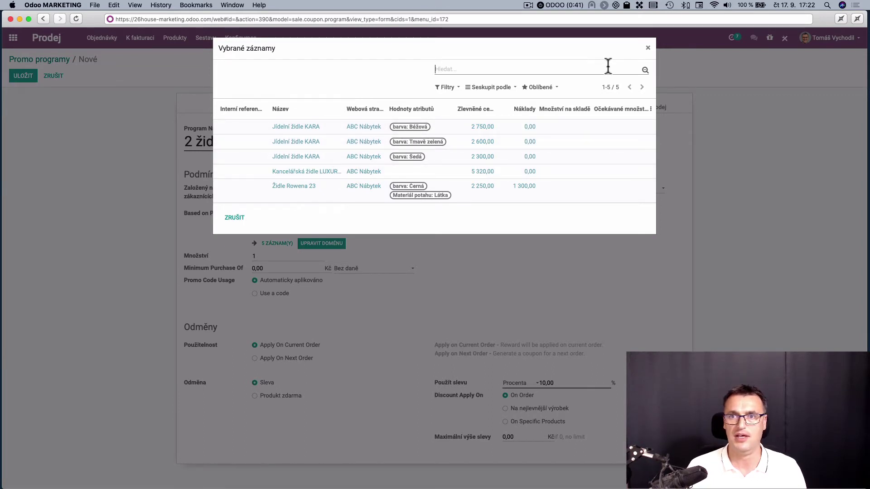
{"action": "left_click", "coordinate": [648, 49]}
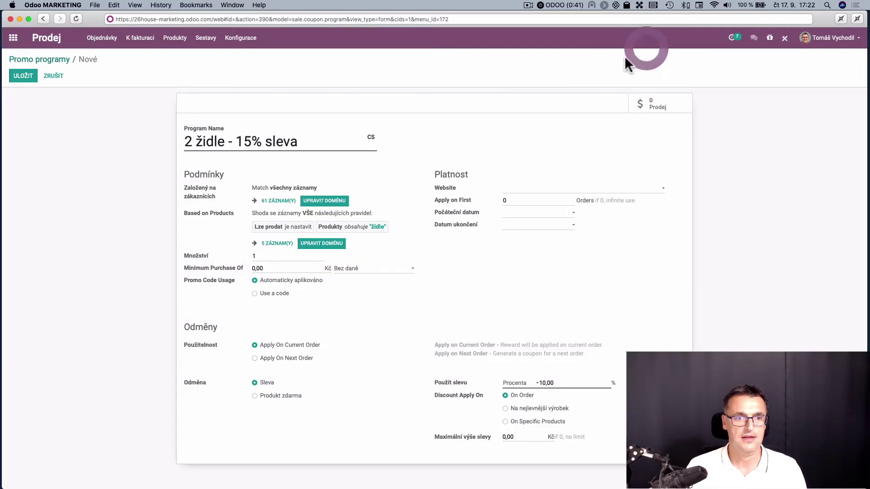
Step: Set the promo program's required quantity to 2 and limit it to the ABC Nábytek website
{"action": "left_click", "coordinate": [264, 257]}
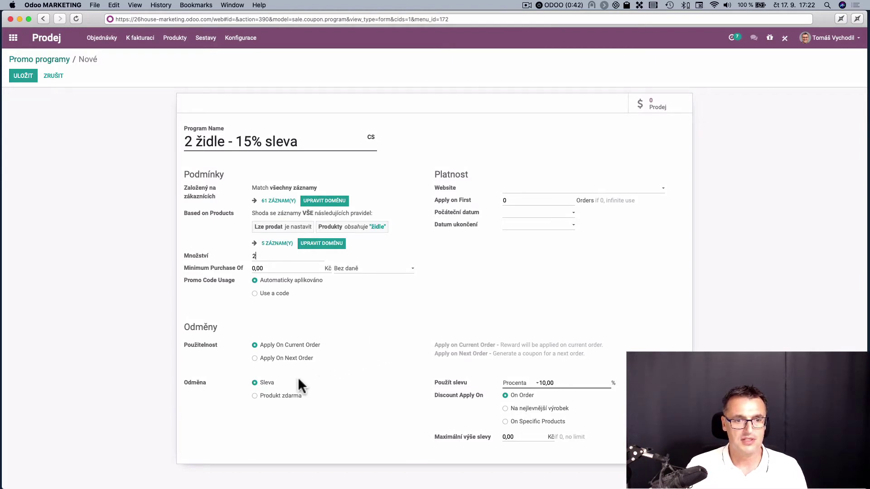
{"action": "left_click", "coordinate": [516, 189]}
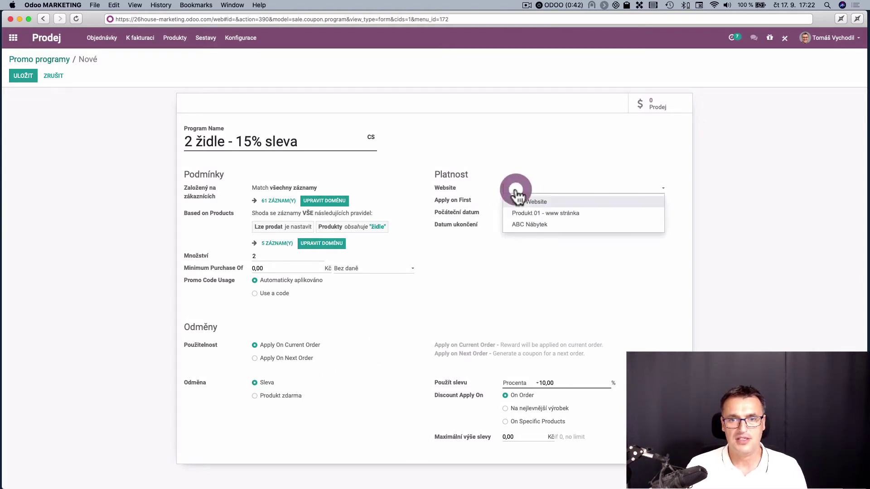
{"action": "left_click", "coordinate": [525, 225]}
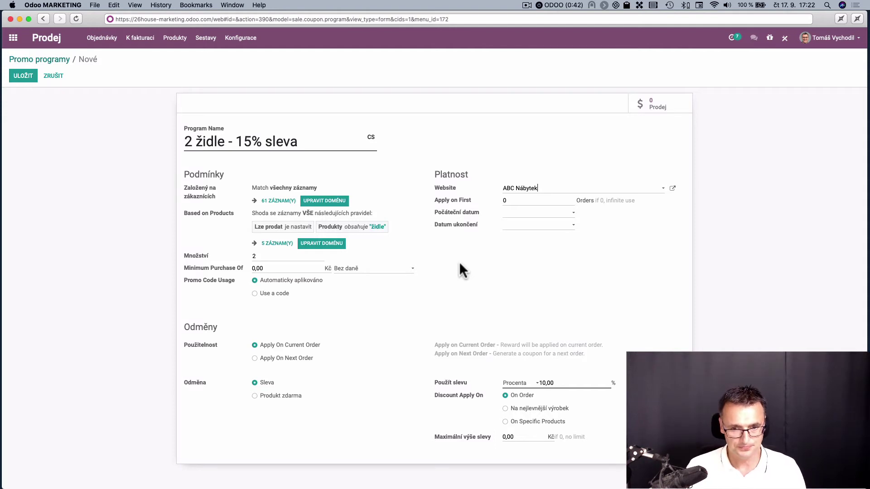
Step: Set the reward discount to 15 percent and save the promo program
{"action": "left_click", "coordinate": [563, 390]}
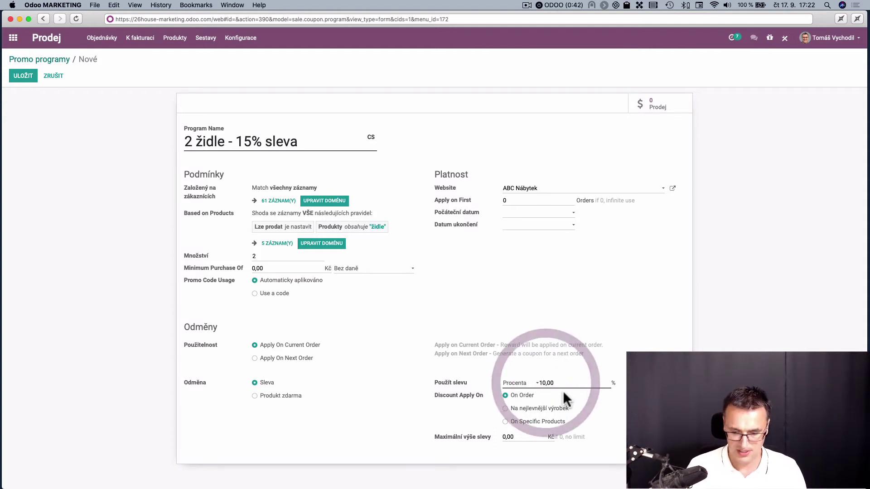
{"action": "key", "text": "BackSpace"}
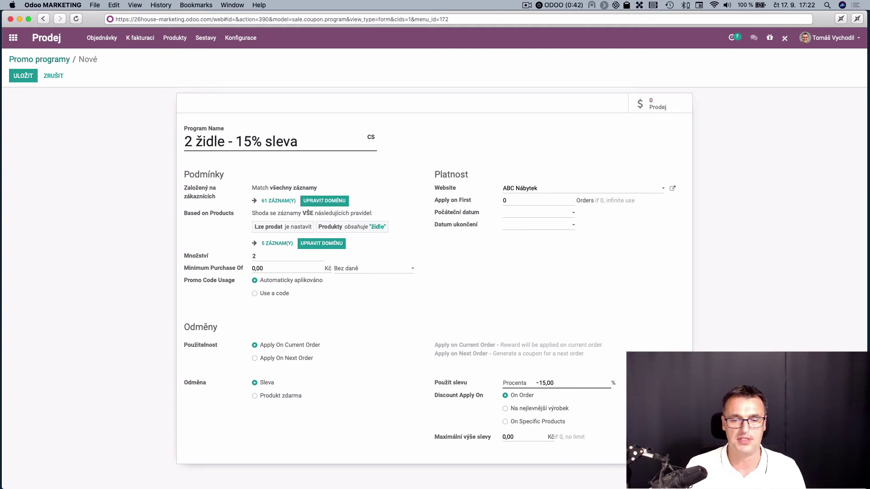
{"action": "left_click", "coordinate": [616, 353]}
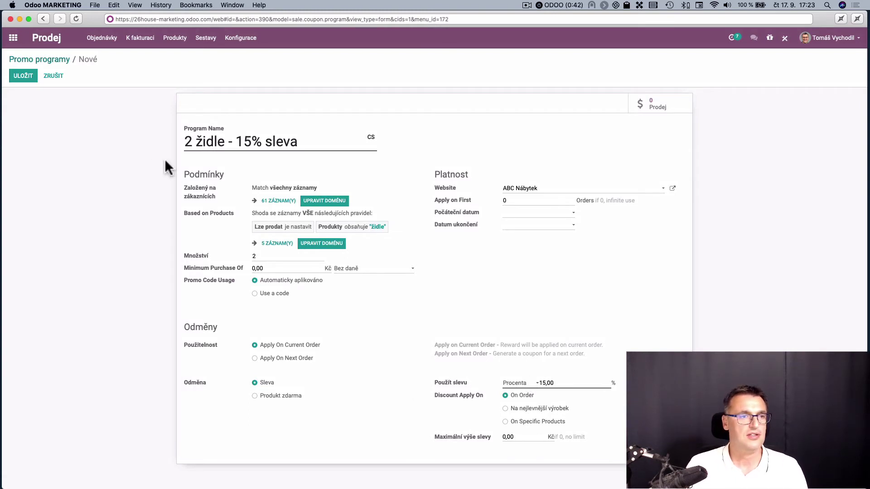
{"action": "left_click", "coordinate": [26, 80]}
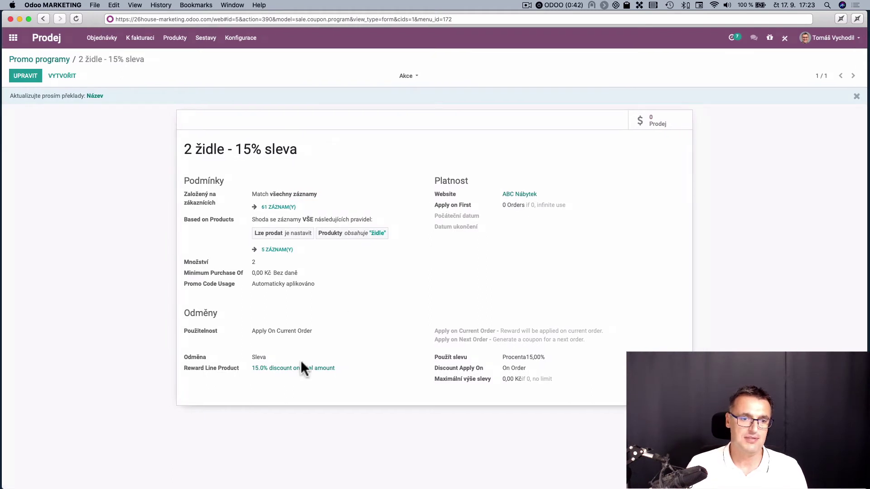
Step: Add the "sleva" image from Downloads to the program's reward line product and save the product
{"action": "left_click", "coordinate": [294, 368]}
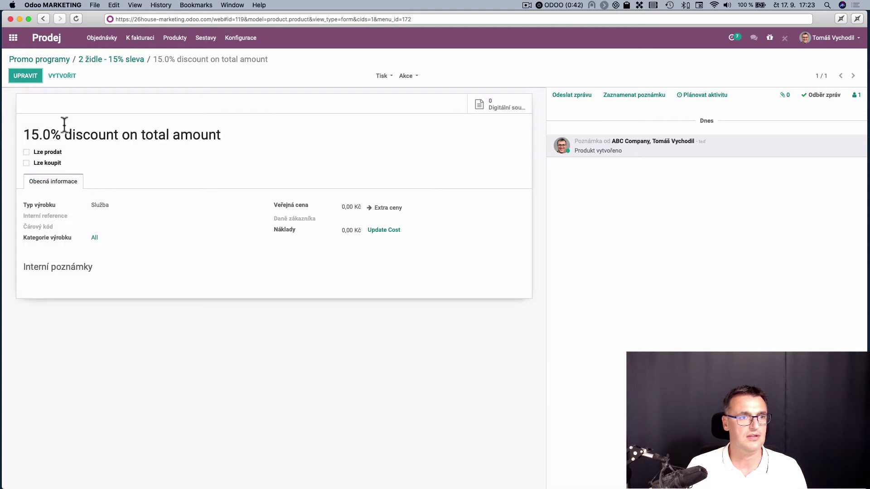
{"action": "left_click", "coordinate": [27, 76]}
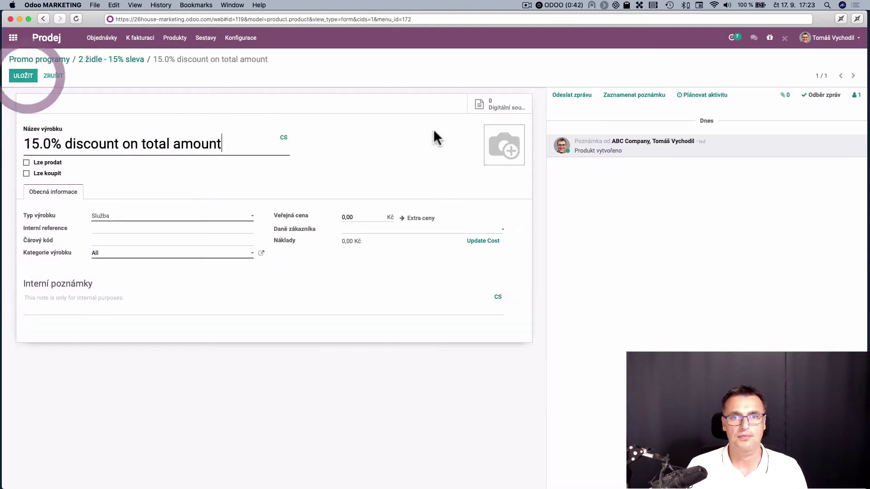
{"action": "left_click", "coordinate": [500, 145]}
{"action": "left_click", "coordinate": [491, 131]}
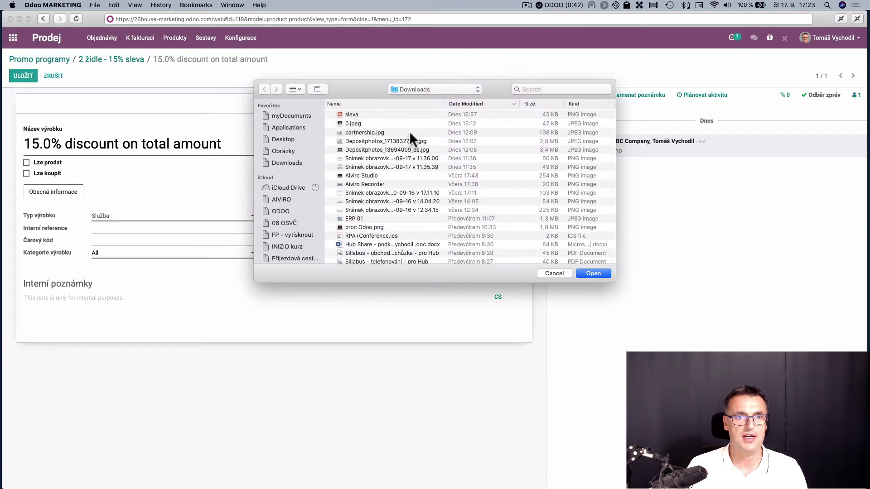
{"action": "left_click", "coordinate": [347, 115]}
{"action": "left_click", "coordinate": [594, 274]}
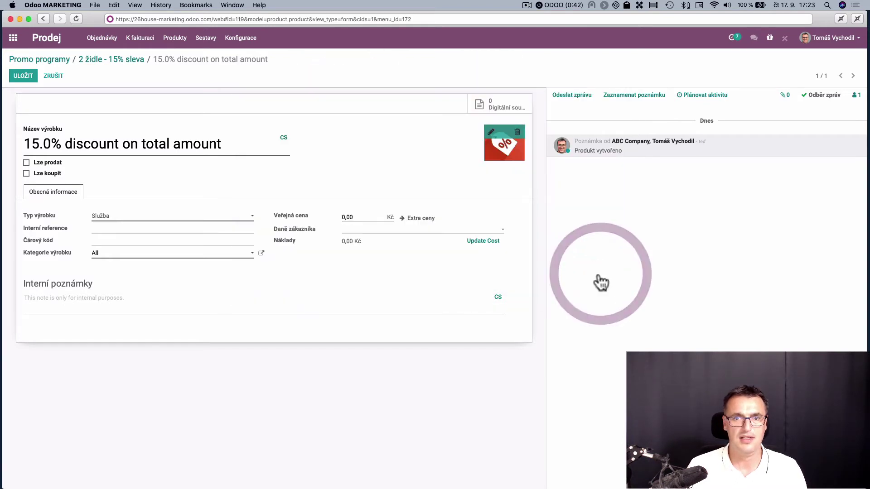
{"action": "left_click", "coordinate": [23, 76]}
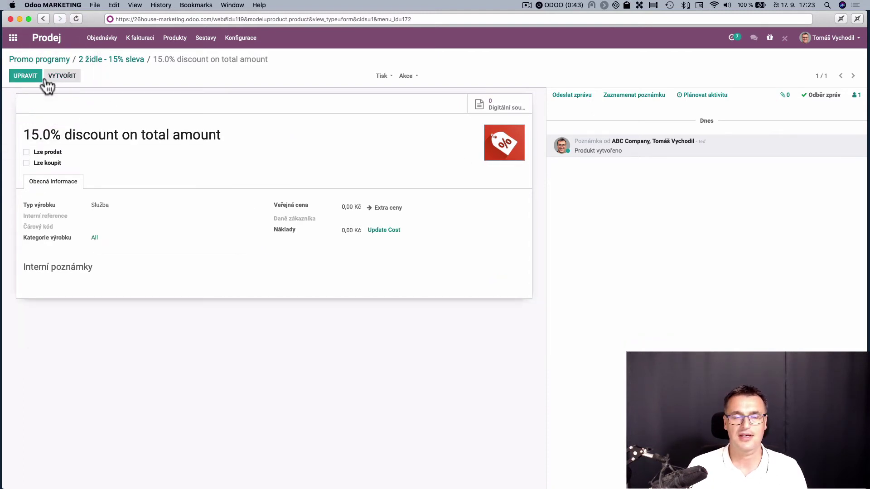
Step: Open the shopping cart on the ABC Nábytek website and remove Židle Rowena 23 to empty it
{"action": "left_click", "coordinate": [13, 37]}
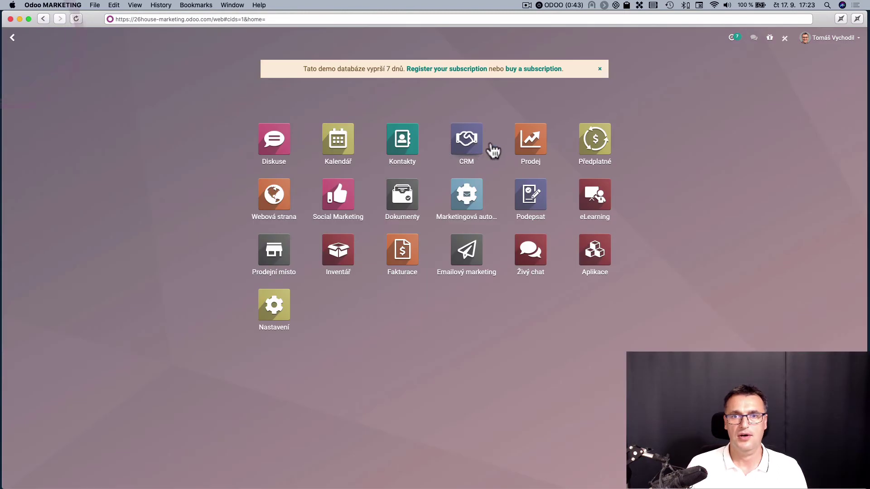
{"action": "left_click", "coordinate": [290, 204]}
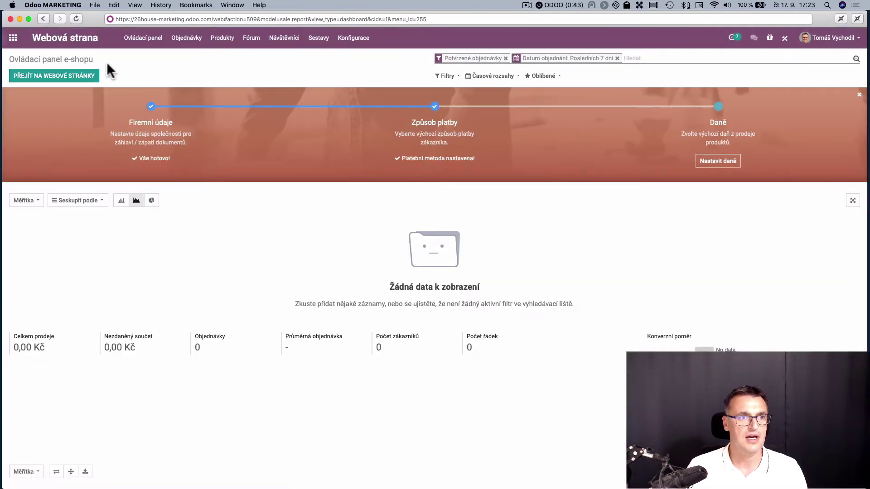
{"action": "left_click", "coordinate": [68, 76]}
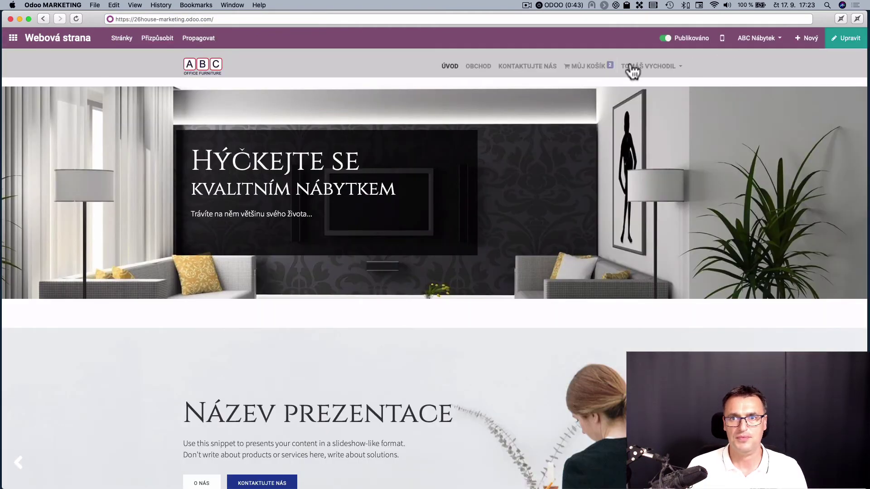
{"action": "mouse_move", "coordinate": [589, 73]}
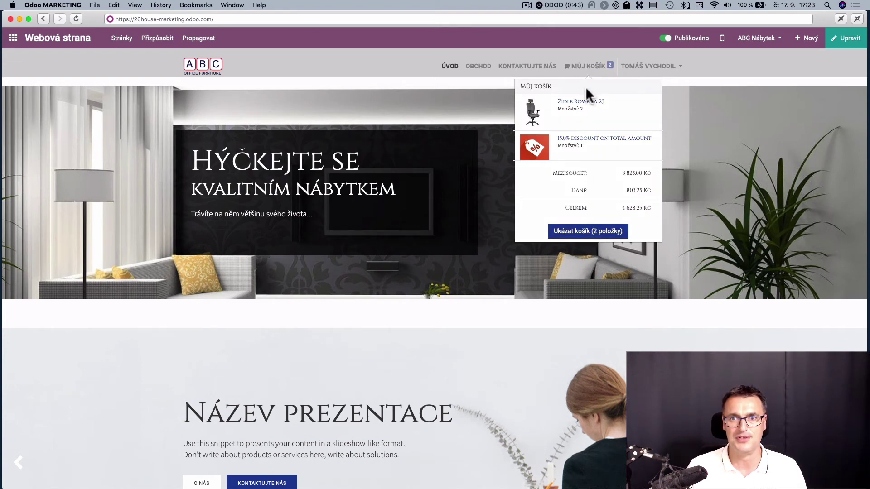
{"action": "left_click", "coordinate": [589, 71]}
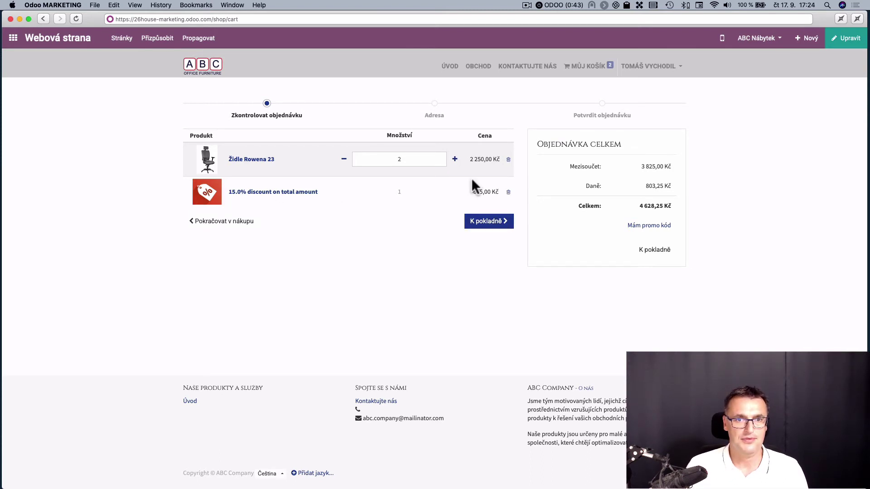
{"action": "left_click", "coordinate": [508, 160]}
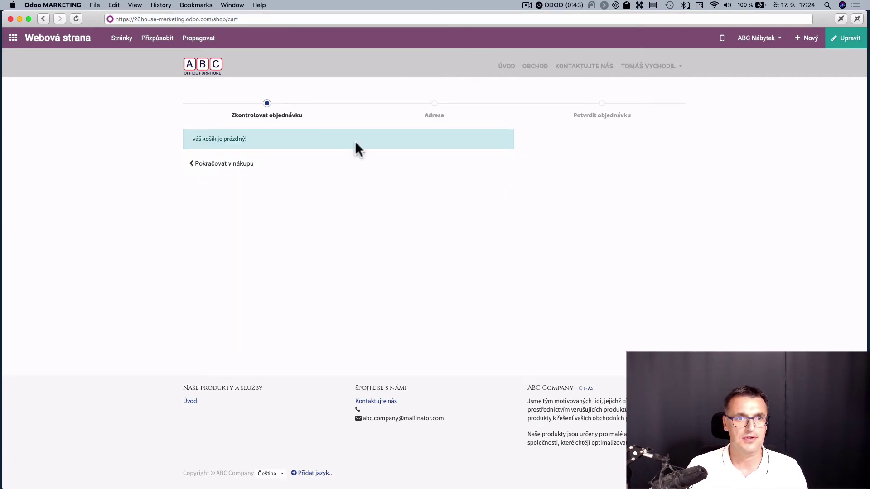
Step: Add Židle Rowena 23 to the cart, test the discount with quantity 2, and reduce the quantity to 1
{"action": "left_click", "coordinate": [538, 67]}
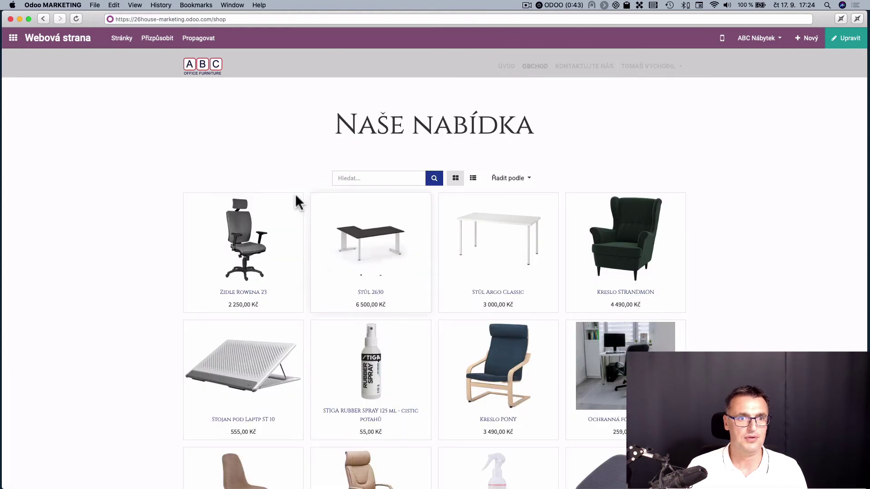
{"action": "left_click", "coordinate": [272, 247]}
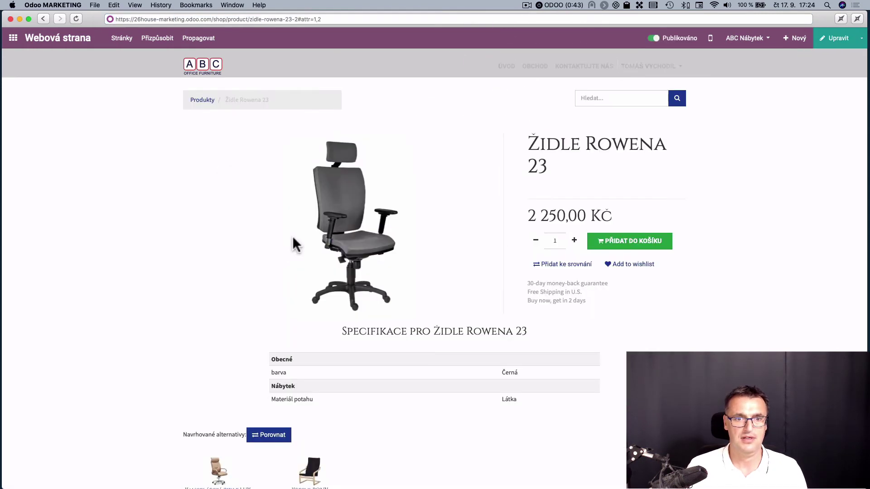
{"action": "left_click", "coordinate": [615, 241]}
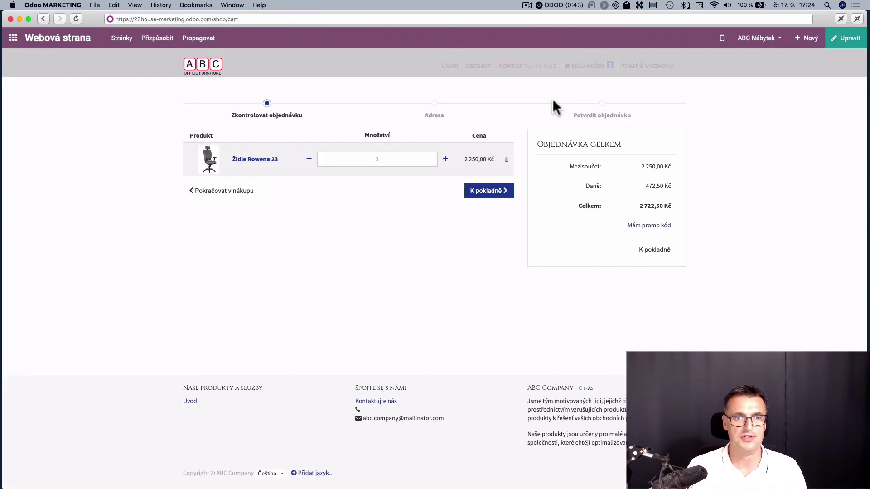
{"action": "left_click", "coordinate": [444, 160]}
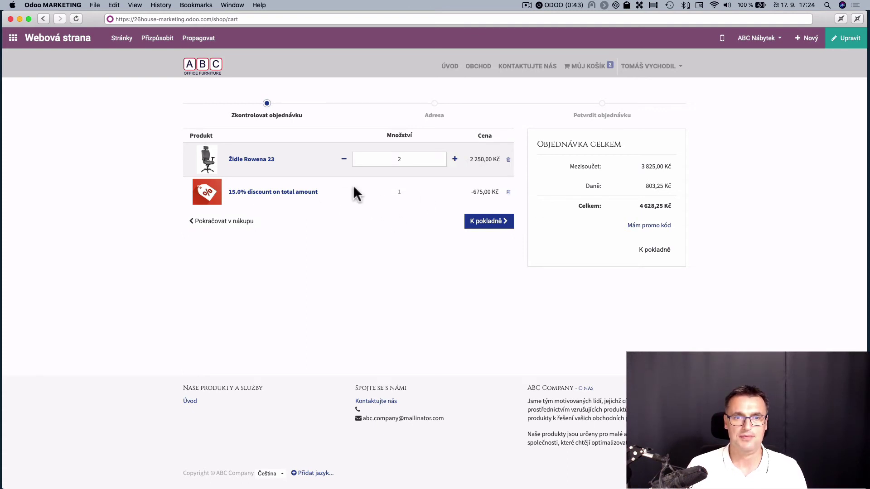
{"action": "left_click", "coordinate": [344, 159]}
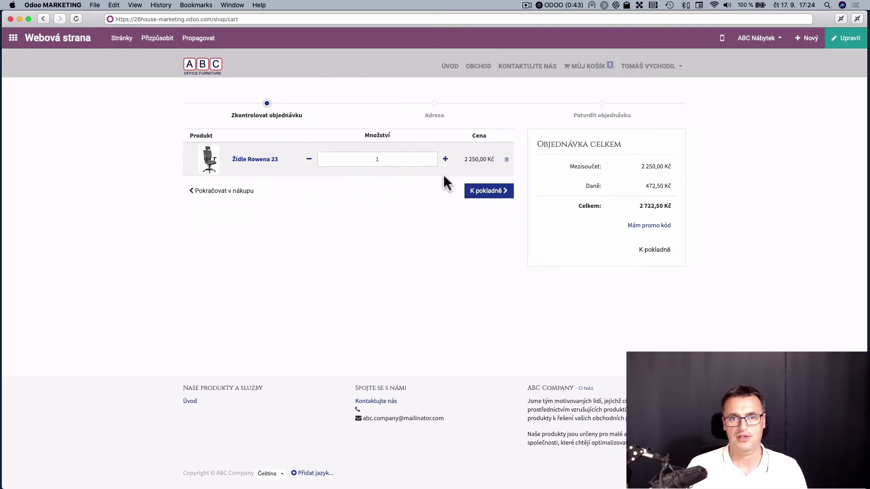
Step: Replace the Rowena chair in the cart with the grey Jídelní židle KARA and set its quantity to 2
{"action": "left_click", "coordinate": [206, 191]}
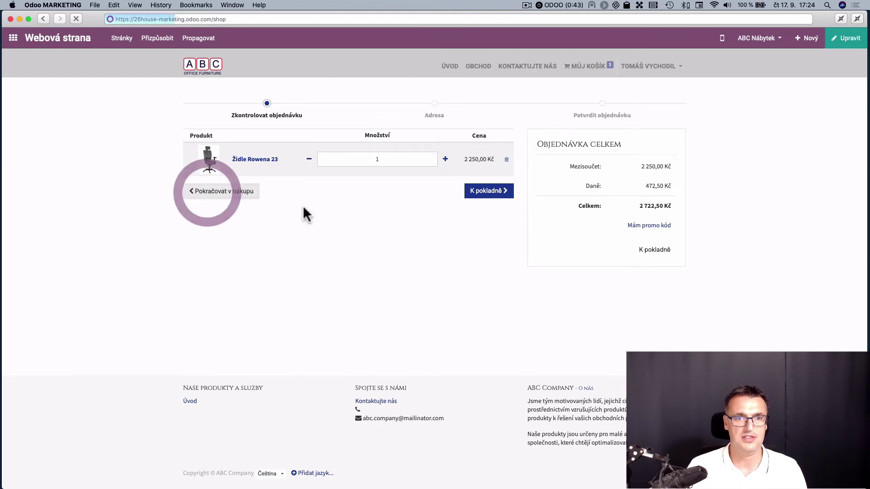
{"action": "scroll", "coordinate": [310, 260], "scroll_direction": "down", "scroll_amount": 5}
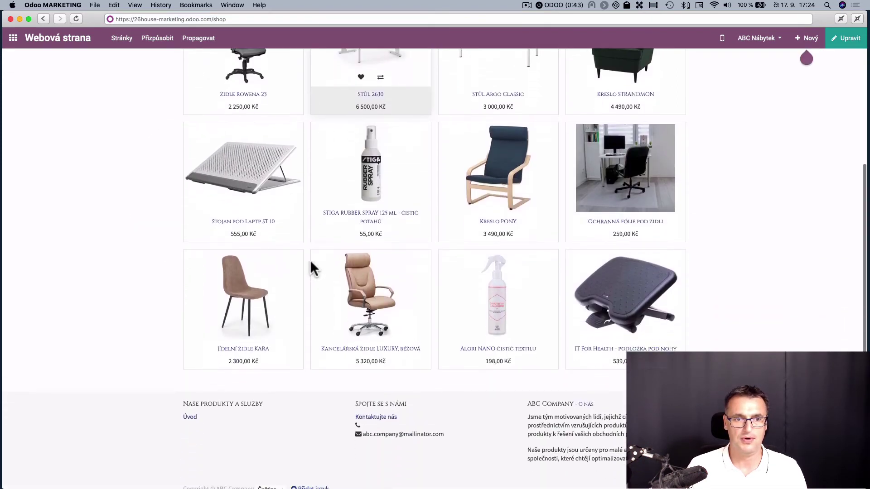
{"action": "left_click", "coordinate": [249, 276]}
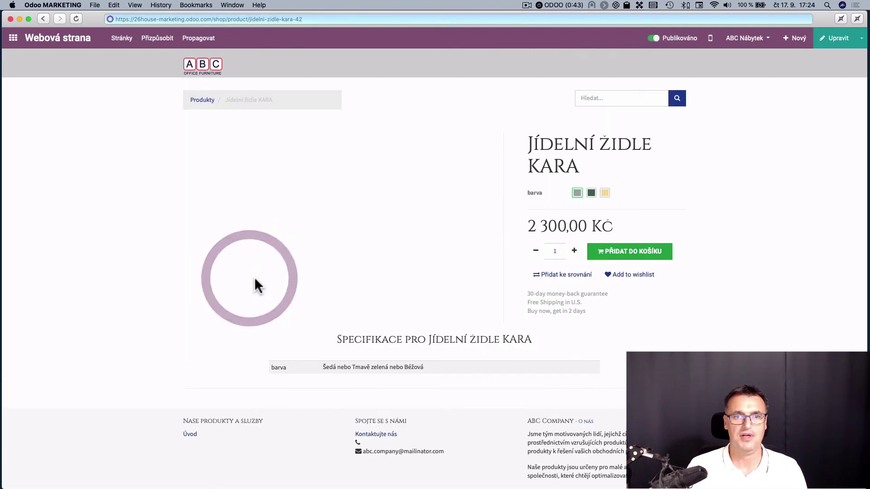
{"action": "left_click", "coordinate": [609, 253]}
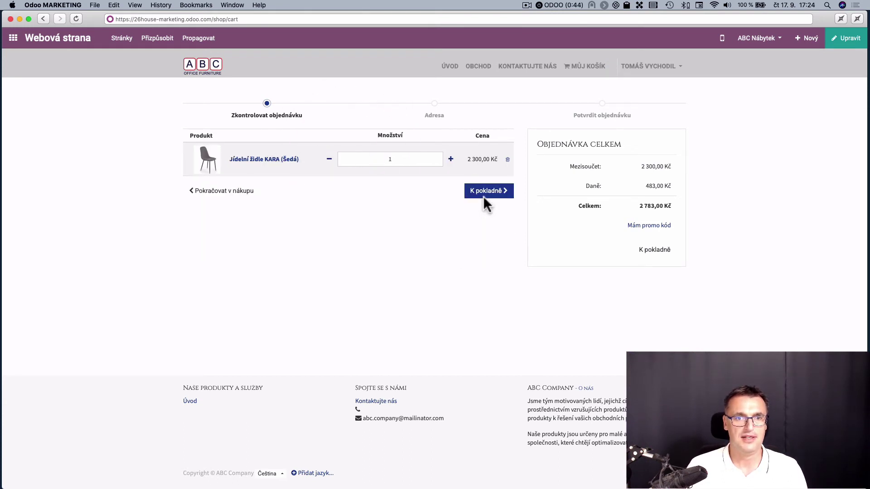
{"action": "left_click", "coordinate": [450, 159]}
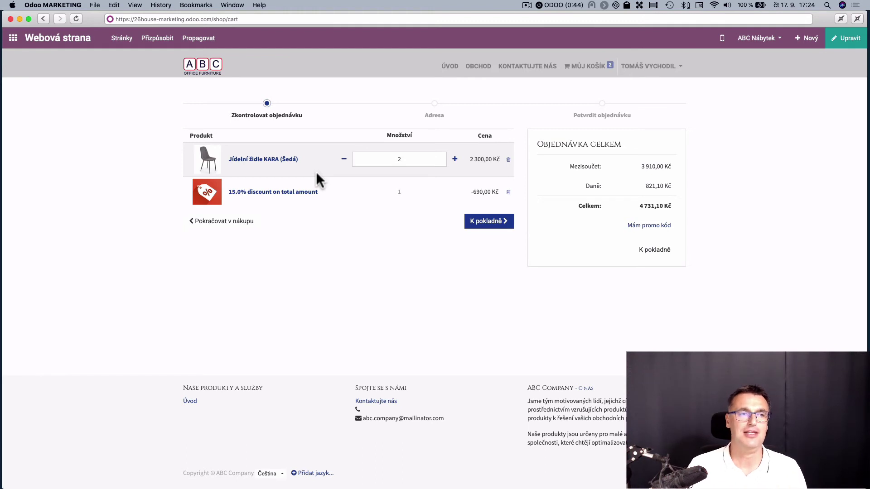
Step: Open the "2 židle - 15% sleva" promo program in the Prodej app
{"action": "left_click", "coordinate": [13, 38]}
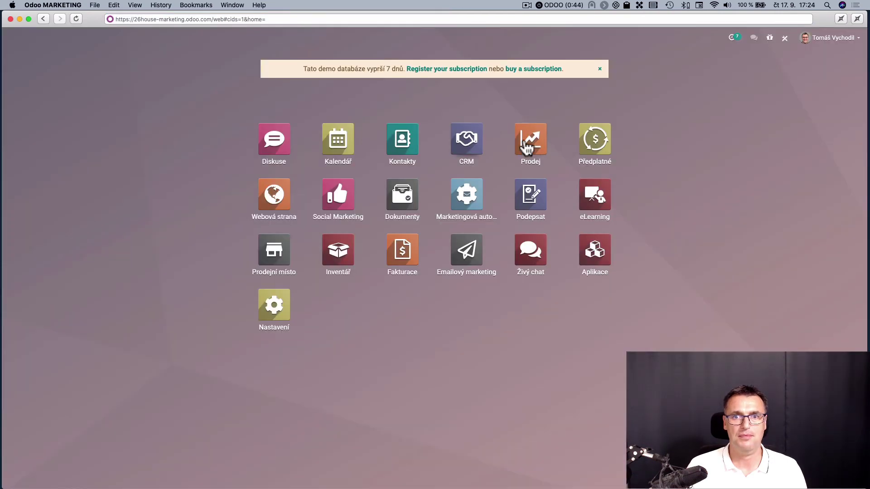
{"action": "left_click", "coordinate": [529, 143]}
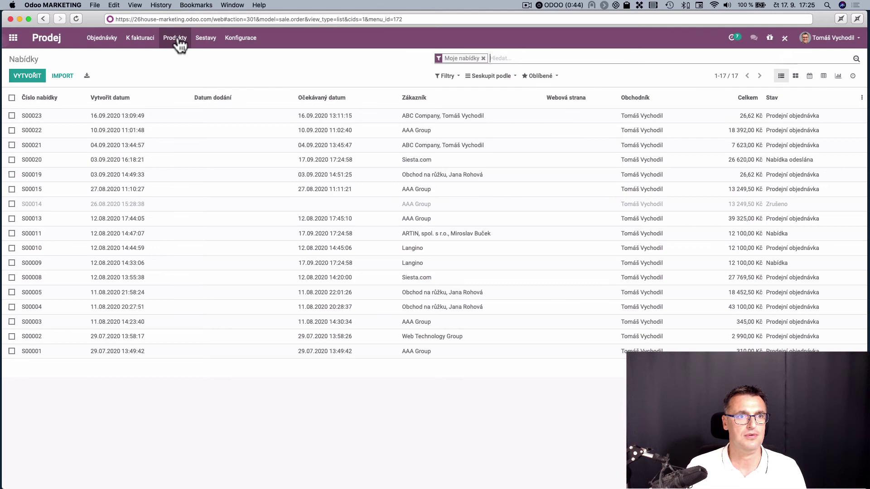
{"action": "left_click", "coordinate": [178, 38]}
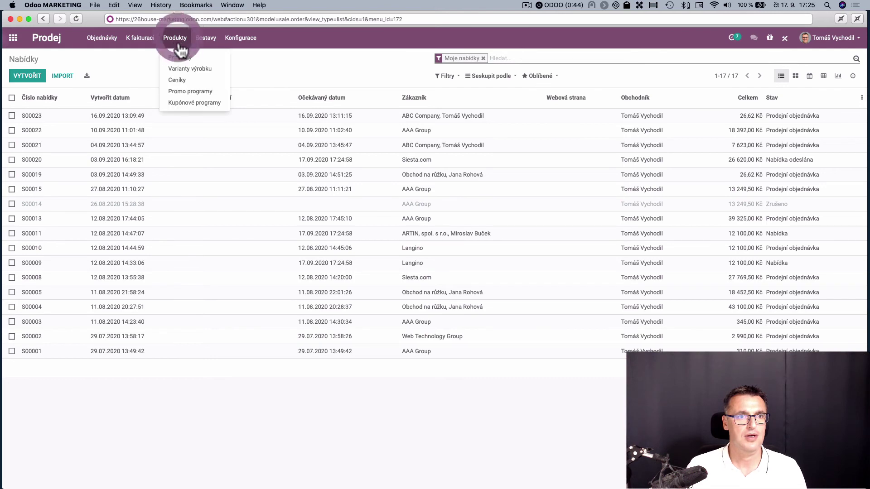
{"action": "left_click", "coordinate": [186, 94]}
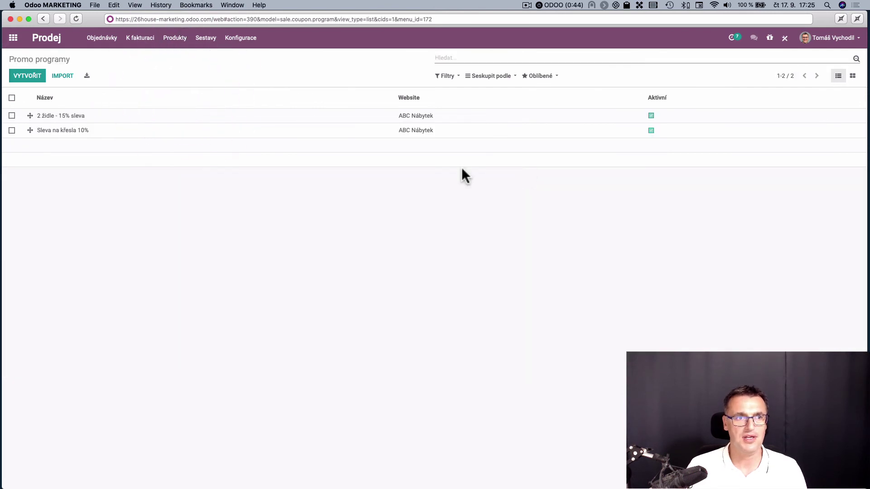
{"action": "left_click", "coordinate": [54, 117]}
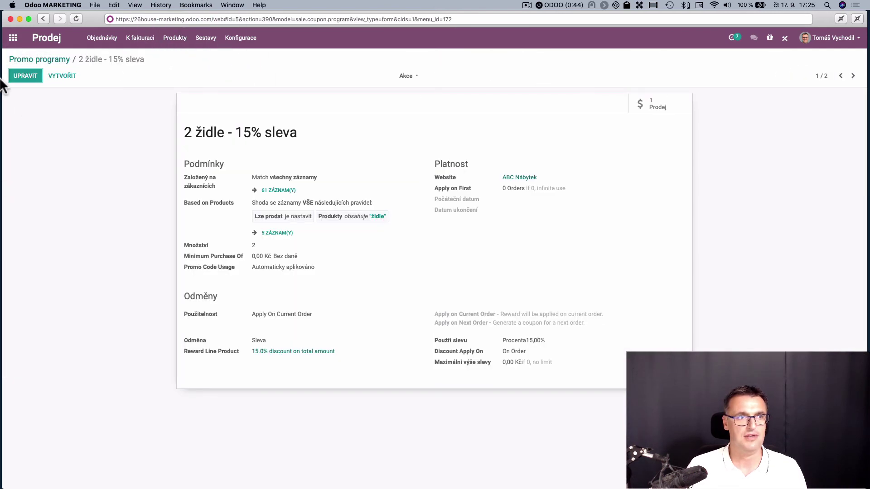
Step: Set the promo program's maximum discount amount to 2000,00 Kč and save the program
{"action": "left_click", "coordinate": [26, 76]}
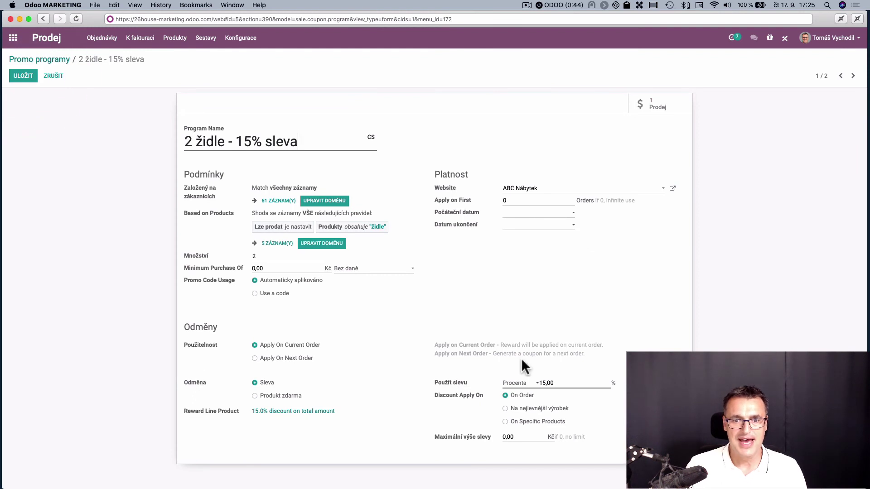
{"action": "left_click", "coordinate": [507, 437]}
{"action": "key", "text": "BackSpace"}
{"action": "key", "text": "BackSpace"}
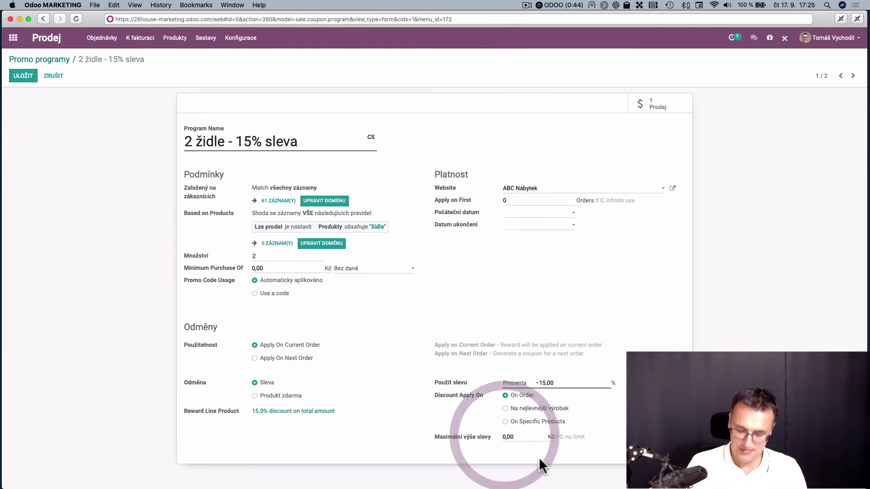
{"action": "type", "text": ","}
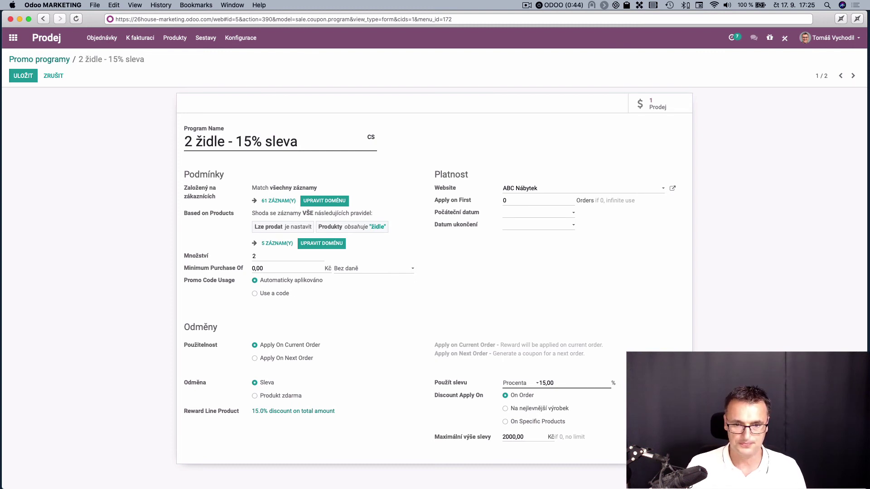
{"action": "left_click", "coordinate": [383, 402]}
{"action": "left_click", "coordinate": [23, 76]}
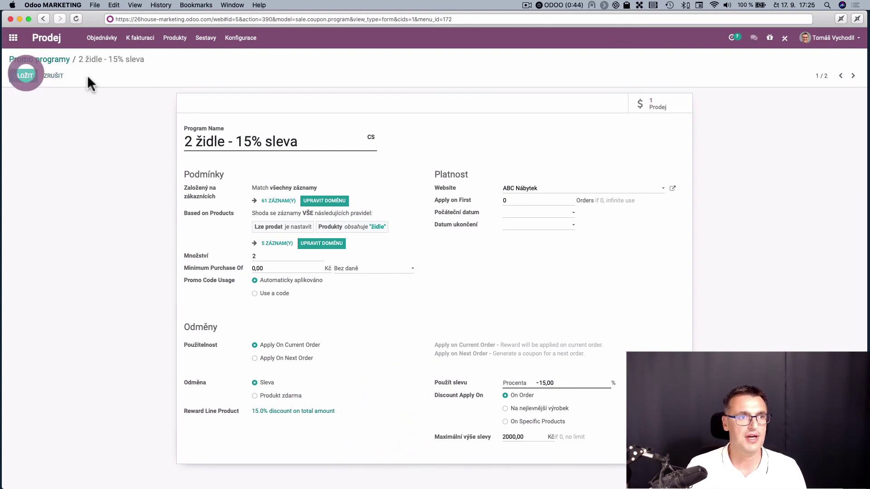
Step: Return to the ABC Nábytek website cart and raise the quantity of Jídelní židle KARA to 8 to test the discount limit
{"action": "left_click", "coordinate": [13, 38]}
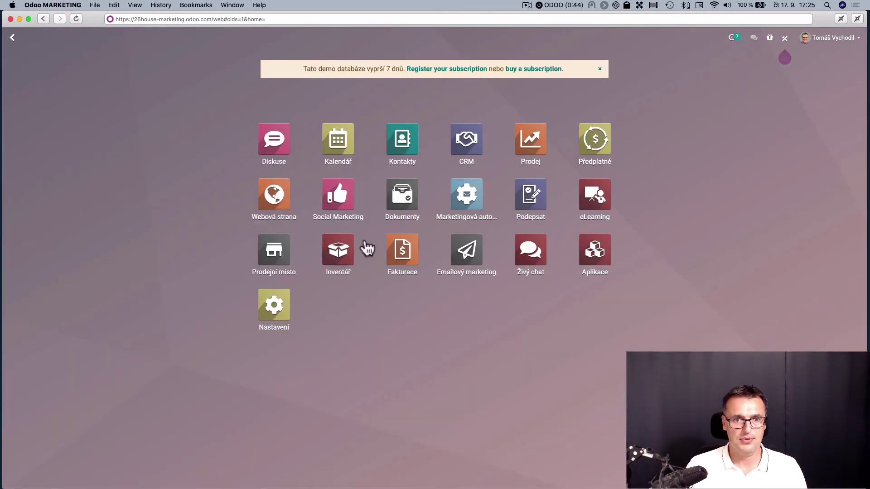
{"action": "left_click", "coordinate": [277, 197]}
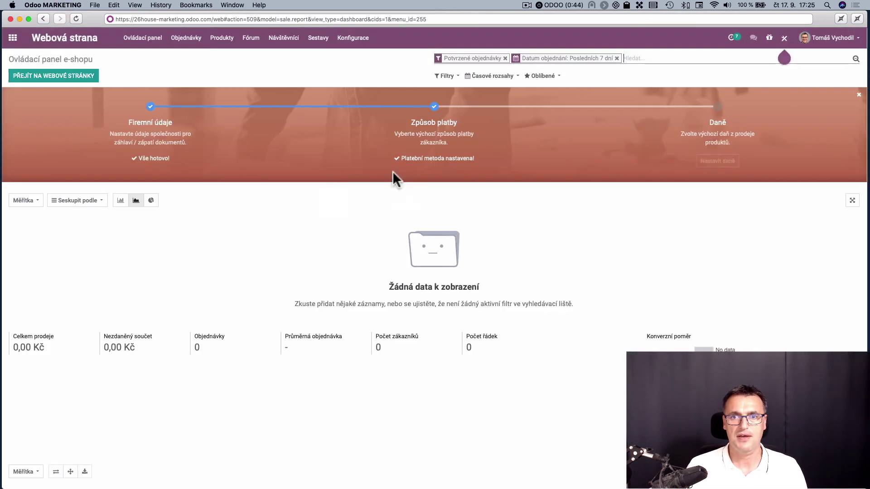
{"action": "left_click", "coordinate": [58, 82]}
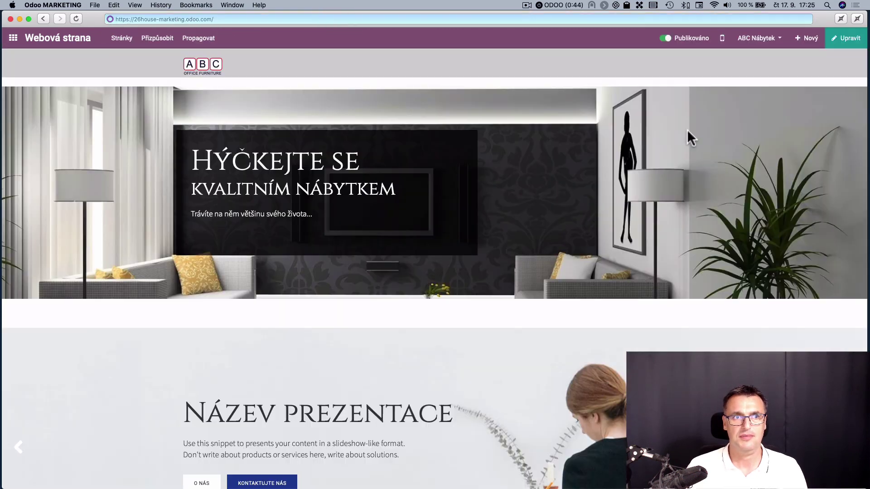
{"action": "left_click", "coordinate": [585, 69]}
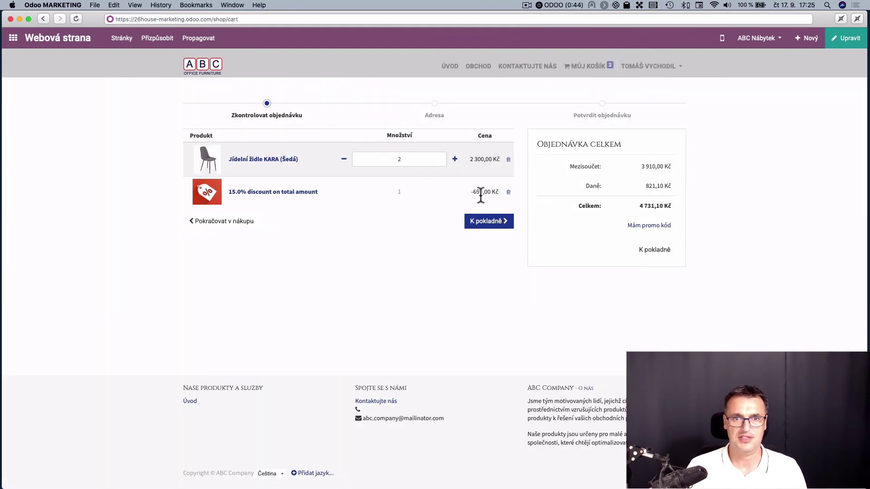
{"action": "left_click", "coordinate": [453, 160]}
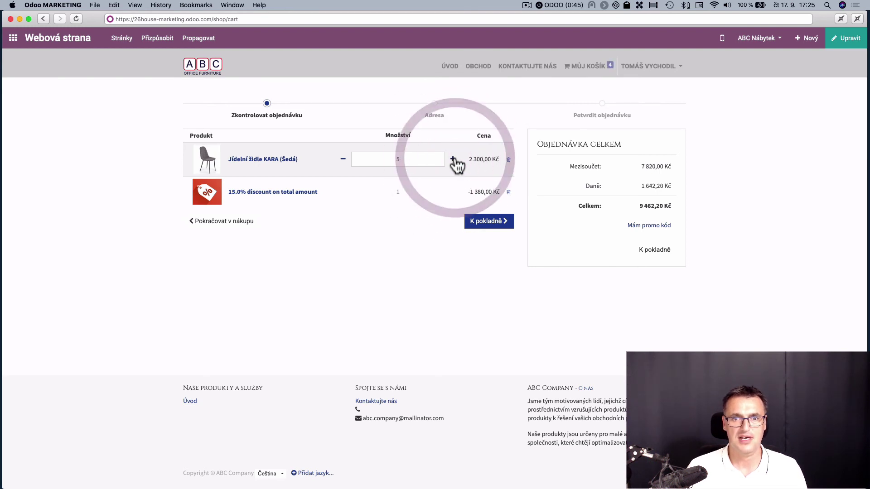
{"action": "left_click", "coordinate": [453, 159]}
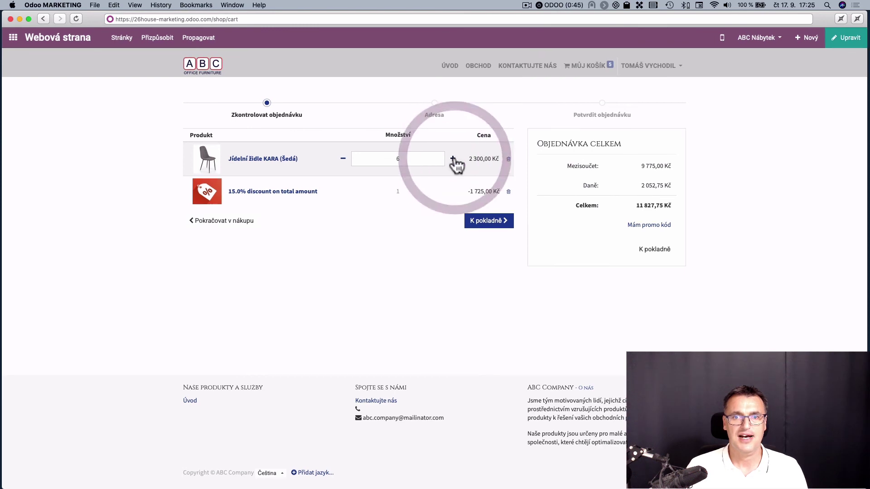
{"action": "left_click", "coordinate": [454, 159]}
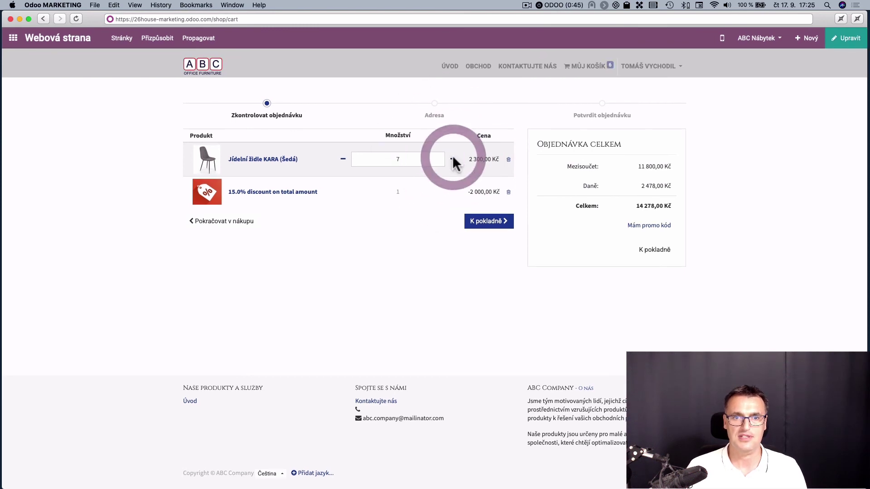
{"action": "left_click", "coordinate": [453, 159]}
{"action": "left_click", "coordinate": [454, 159]}
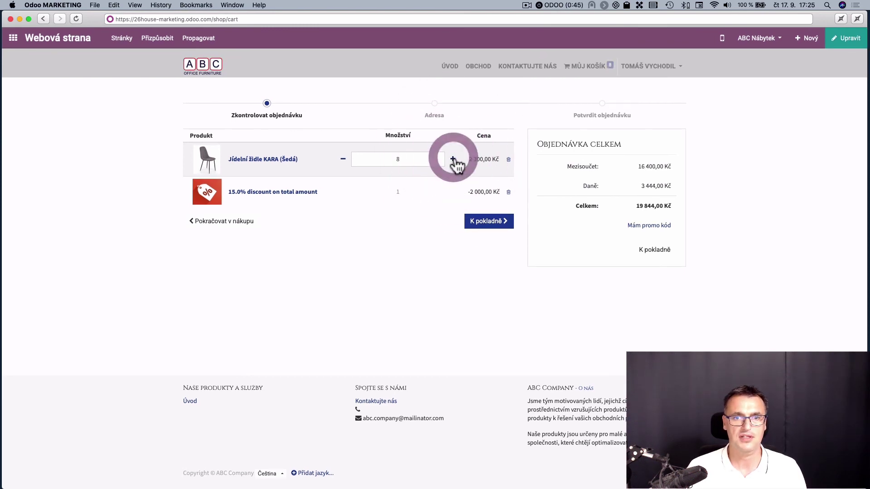